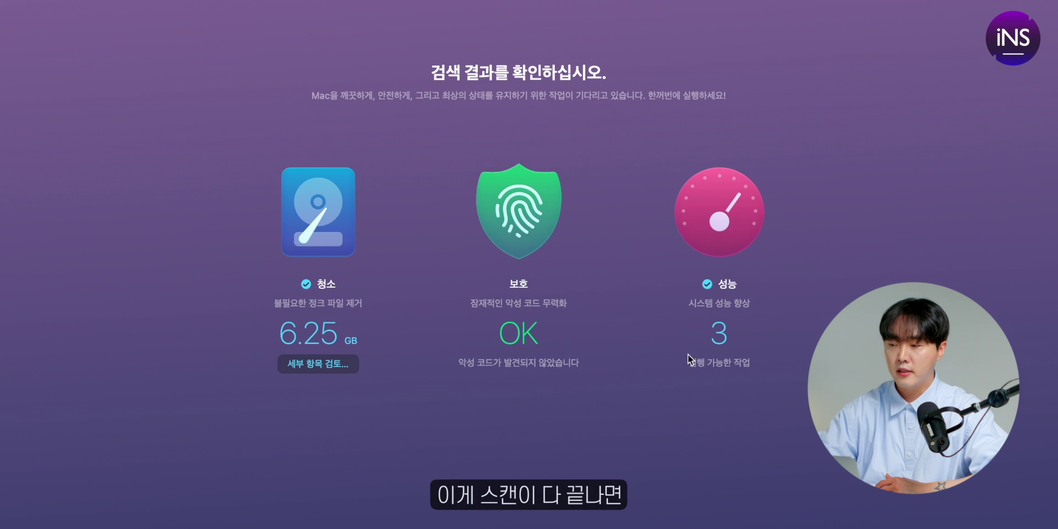
# Step: Review the cleanup details of the scan, looking through the user cache files (사용자 캐시 파일) under system junk
pyautogui.click(308, 365)
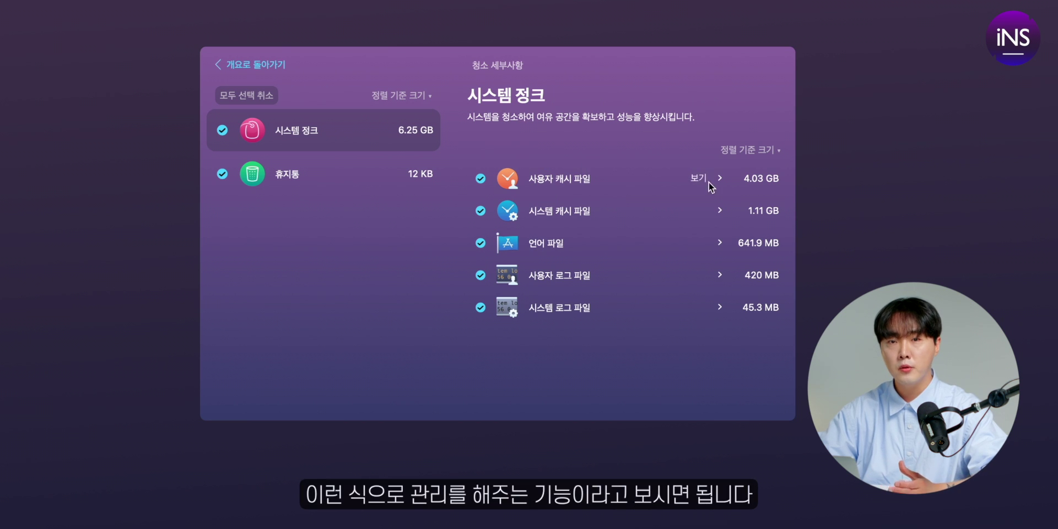
pyautogui.click(695, 179)
pyautogui.scroll(-5, 676, 206)
pyautogui.scroll(5, 677, 206)
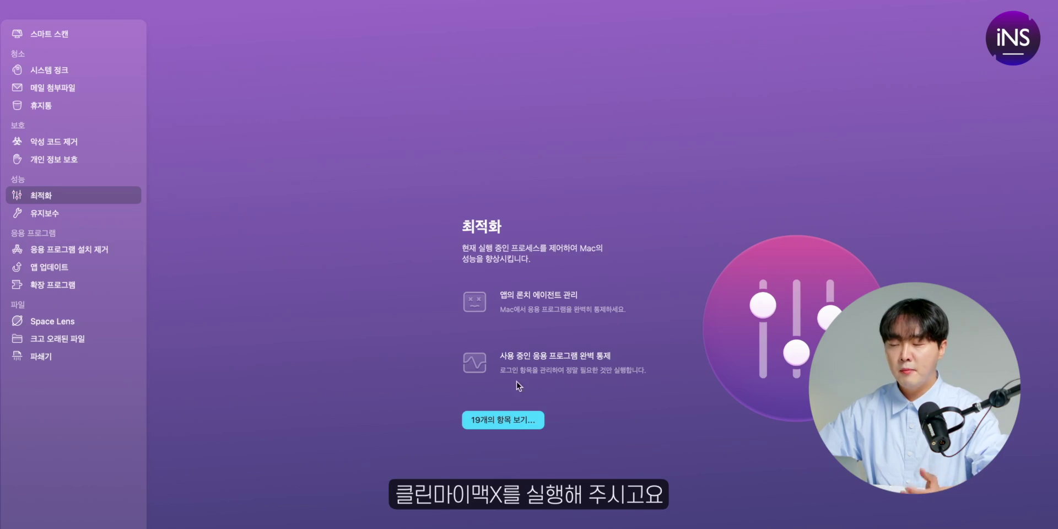
# Step: Show the optimization items (최적화), mark the resource-heavy processes, and quit the four selected applications
pyautogui.click(500, 420)
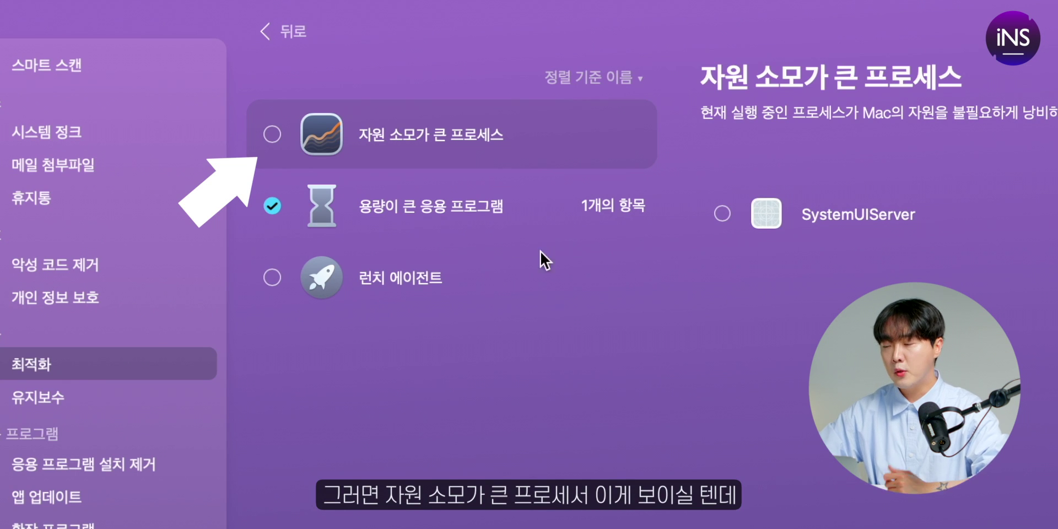
pyautogui.click(279, 129)
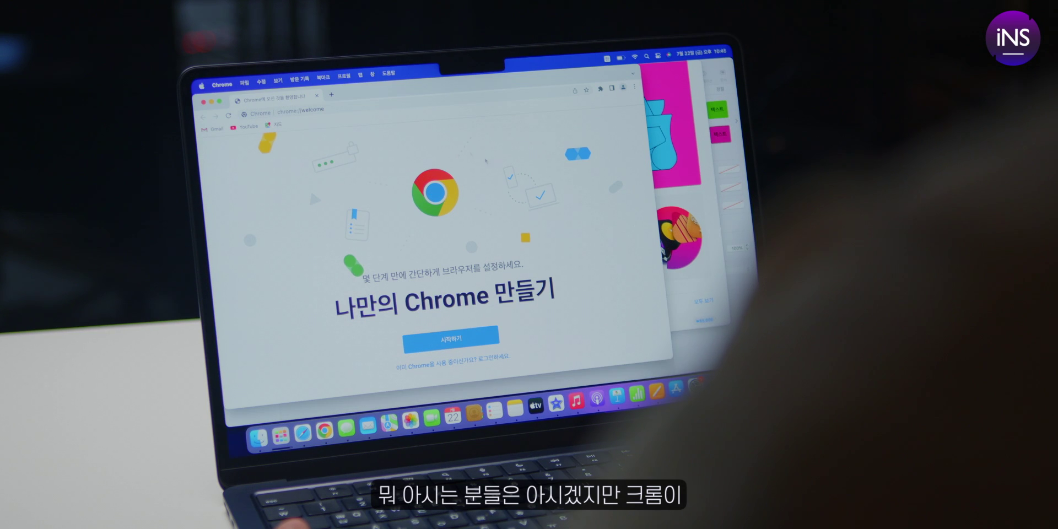
pyautogui.press('BackSpace')
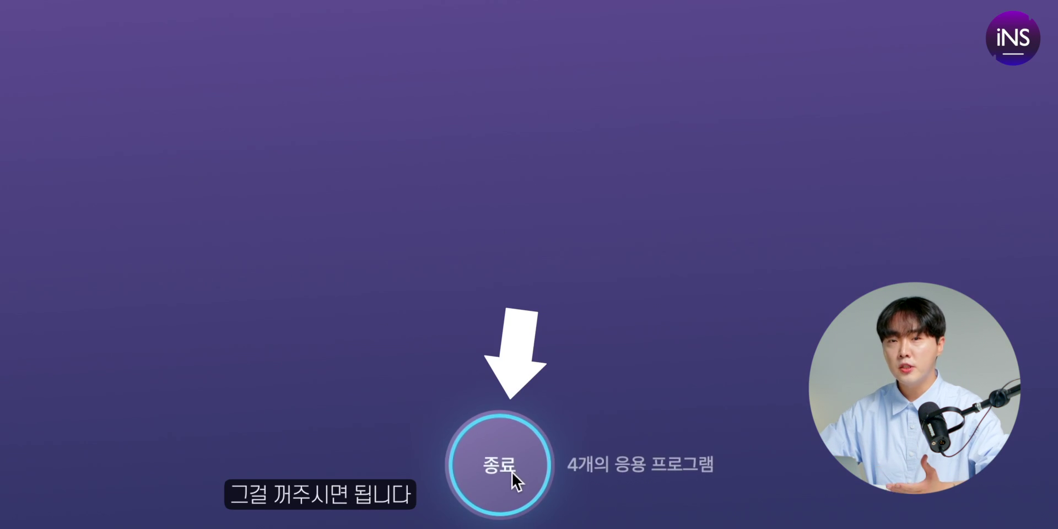
pyautogui.click(674, 502)
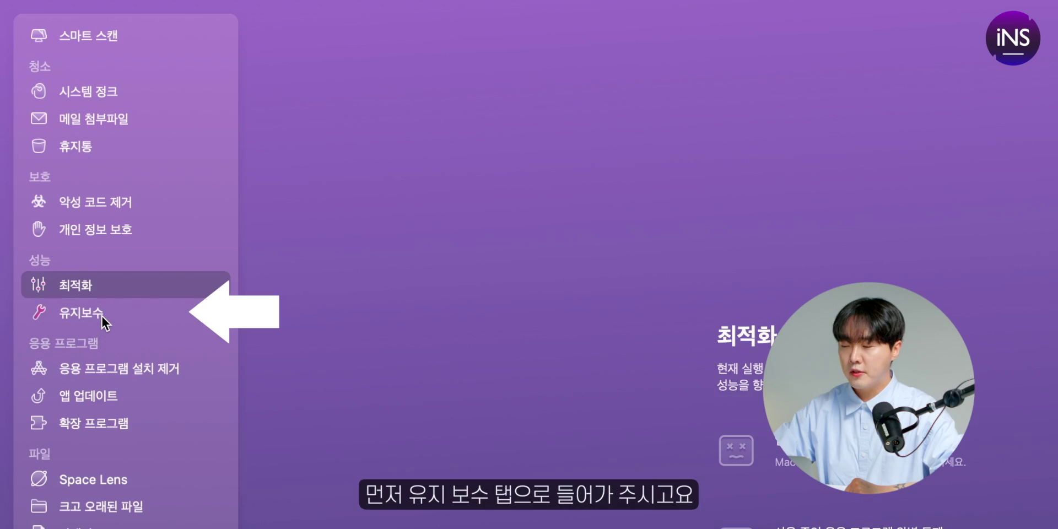
# Step: Select the free-up-RAM task (여유 RAM 확보) in maintenance and run it
pyautogui.click(104, 319)
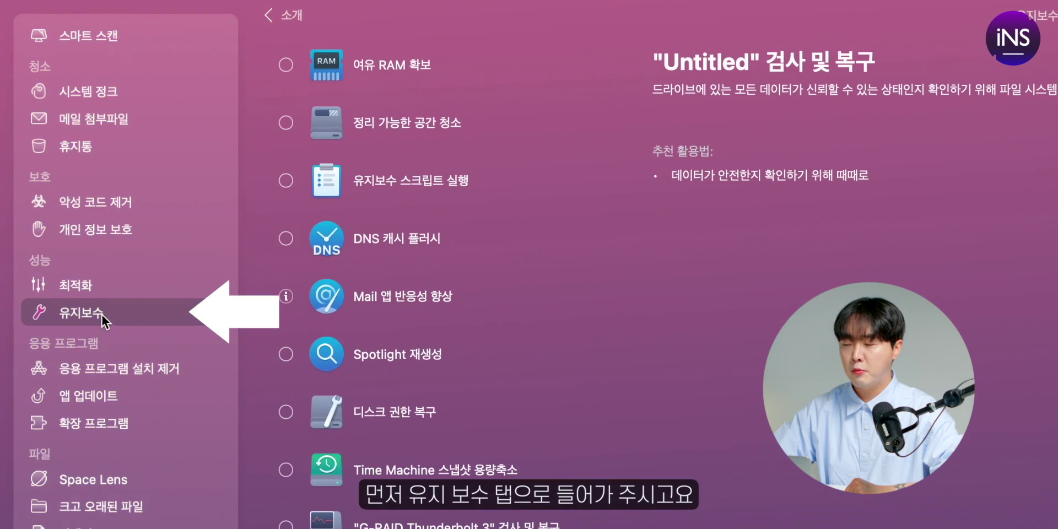
pyautogui.click(392, 65)
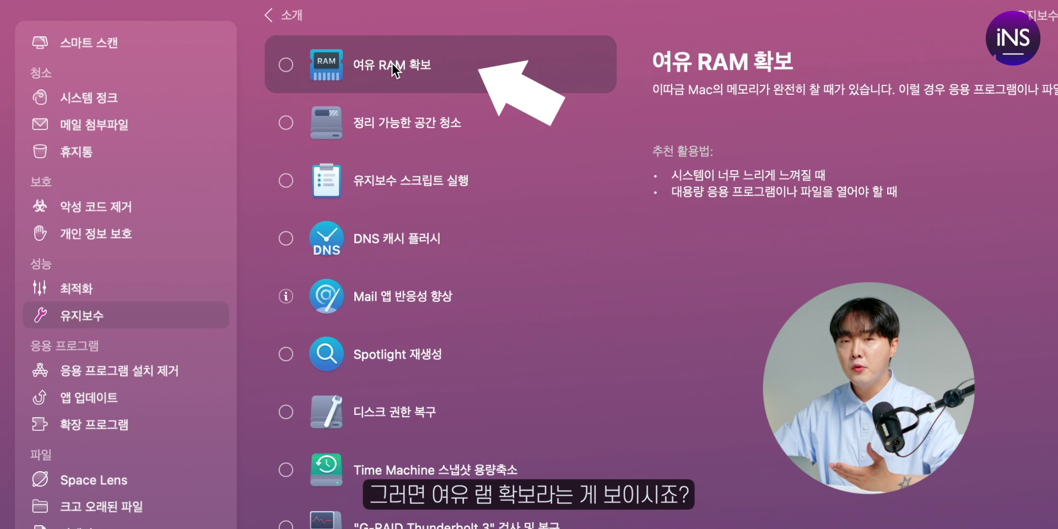
pyautogui.click(286, 65)
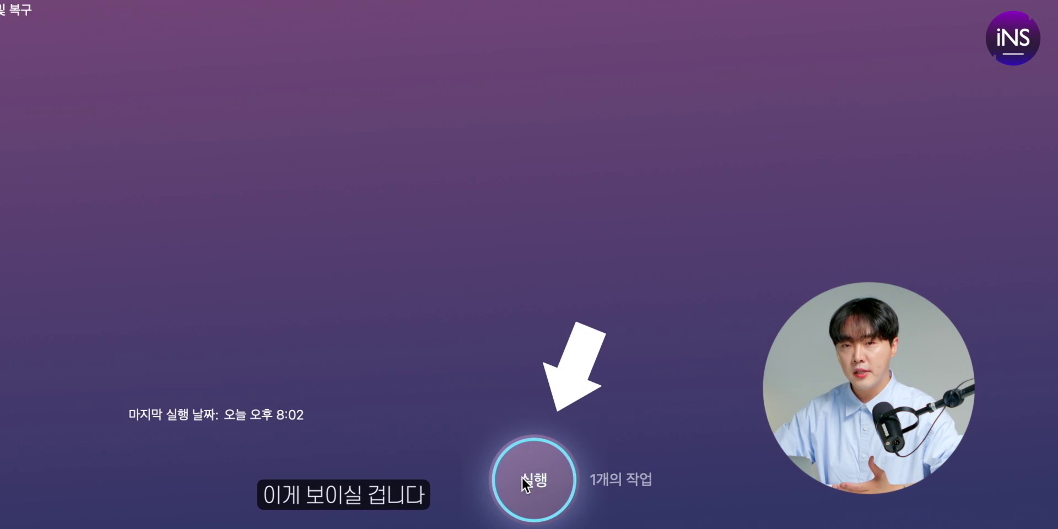
pyautogui.click(525, 478)
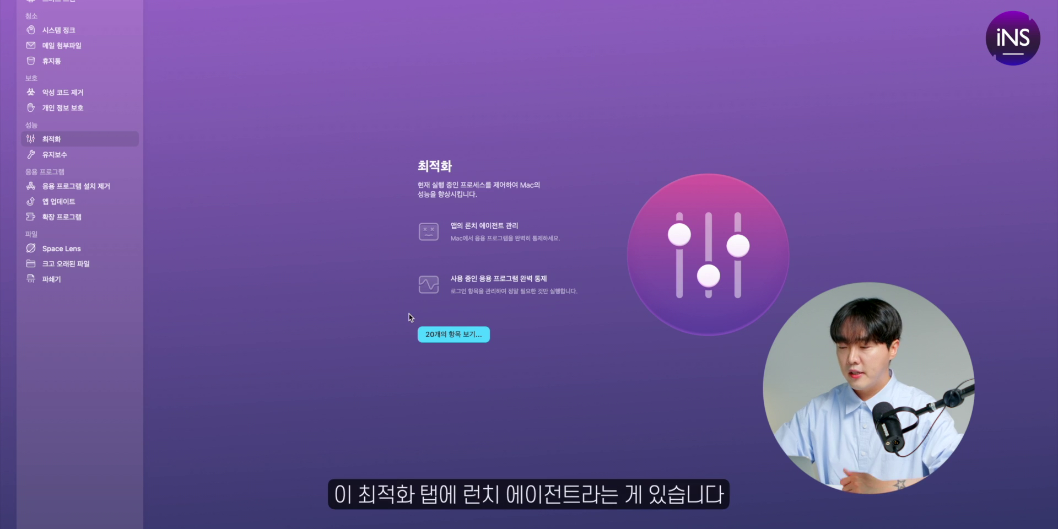
# Step: List the launch agents (런치 에이전트) among the optimization items and disable the Microsoft auto-update agent
pyautogui.click(468, 337)
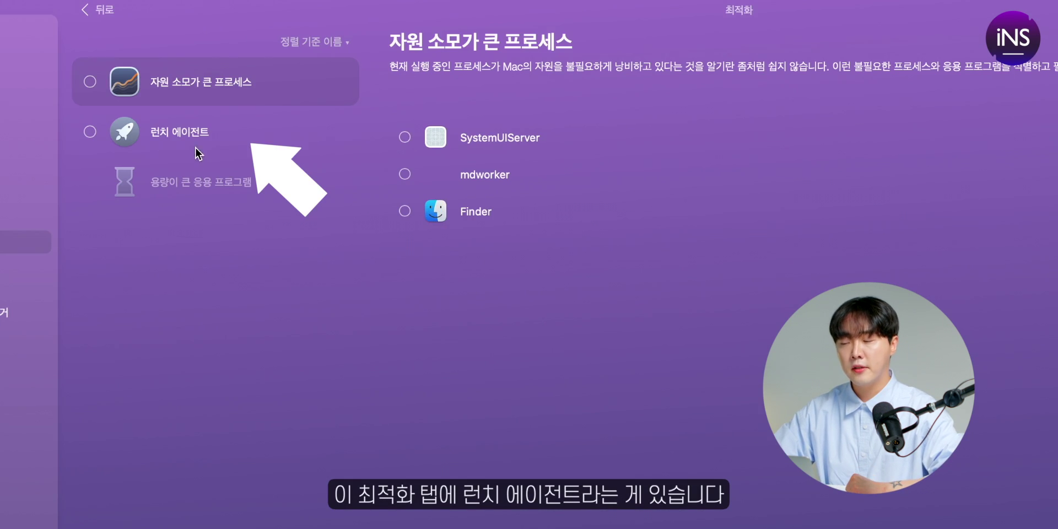
pyautogui.click(196, 150)
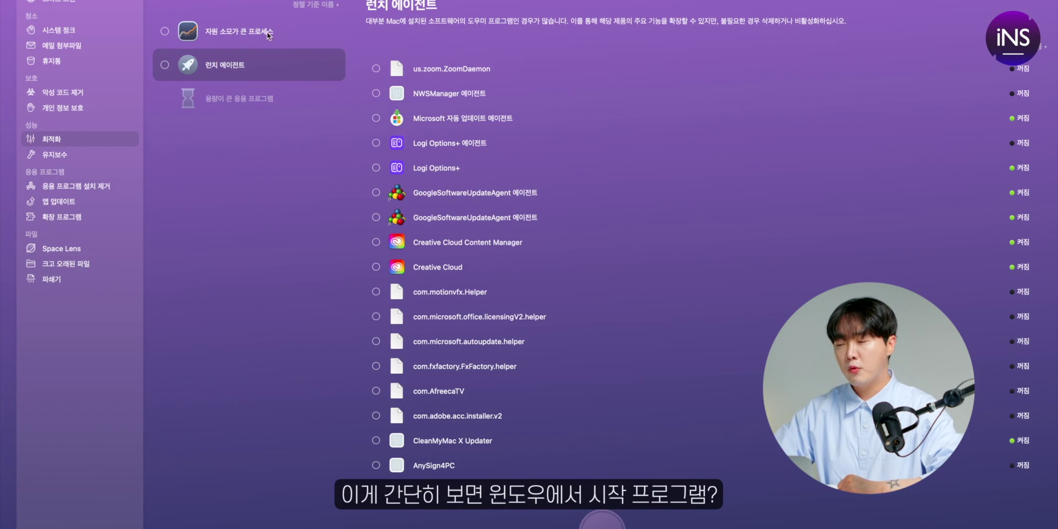
pyautogui.click(471, 121)
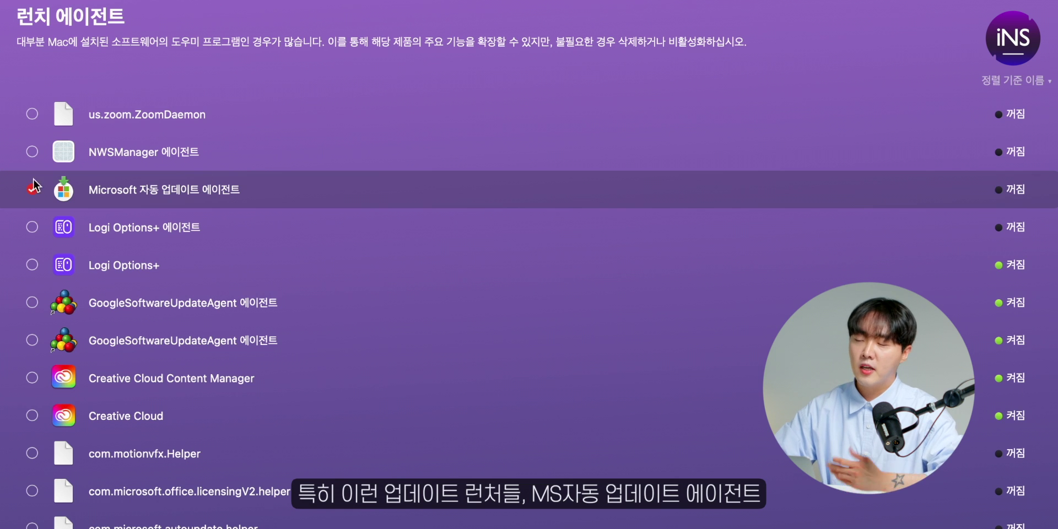
pyautogui.click(1017, 191)
pyautogui.click(999, 194)
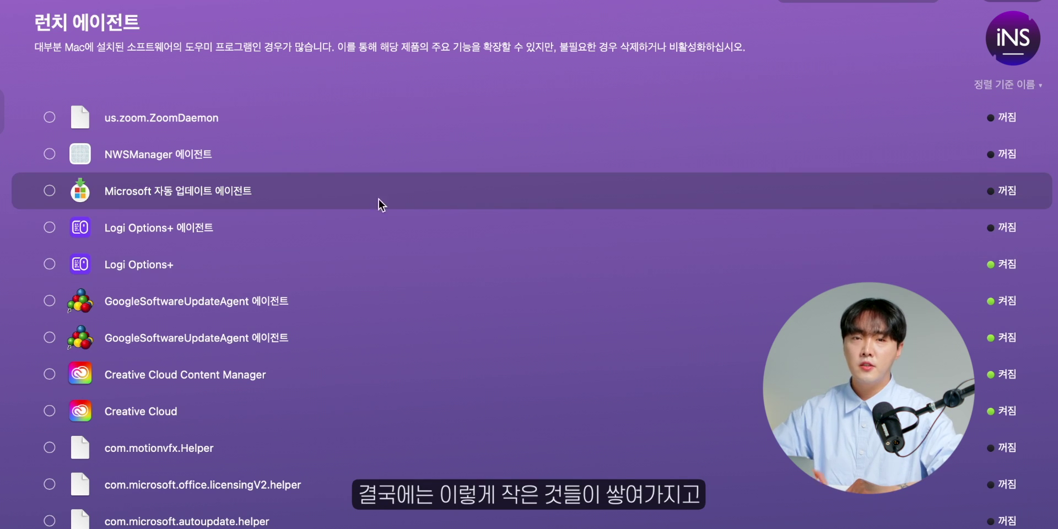
# Step: Disable the Logi Options+, both GoogleSoftwareUpdateAgent, and Creative Cloud Content Manager launch agents
pyautogui.scroll(-4, 1007, 128)
pyautogui.click(1008, 130)
pyautogui.click(1001, 165)
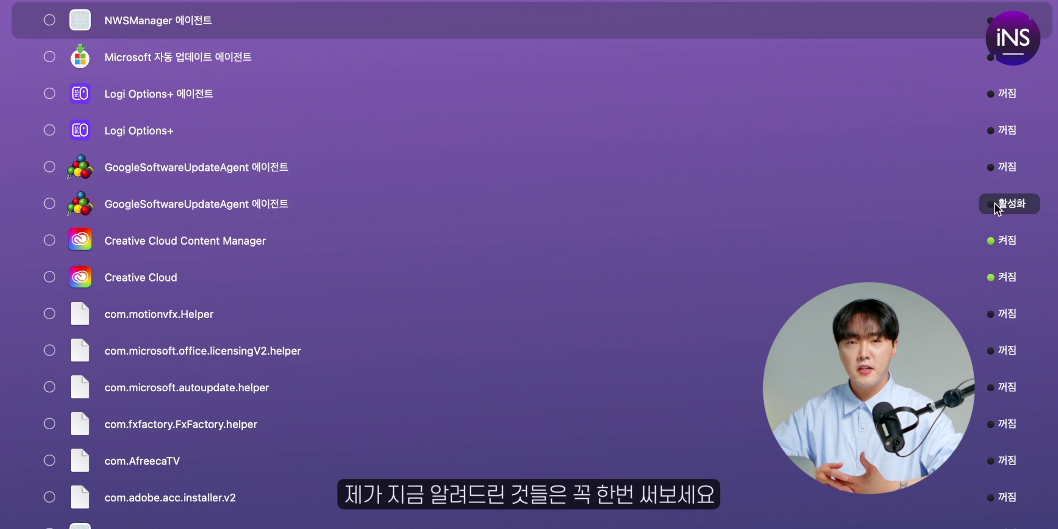
pyautogui.click(1001, 242)
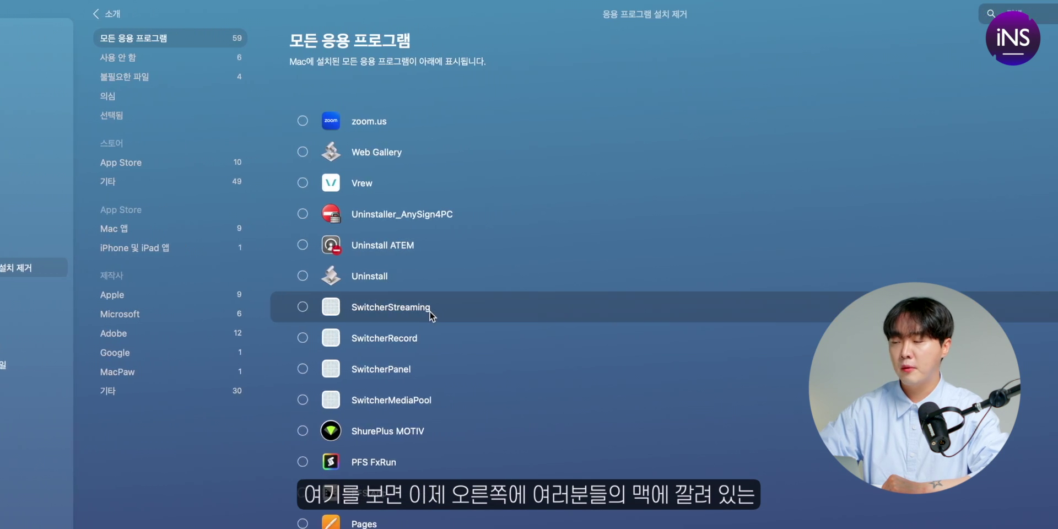
# Step: Find Beauty Box FxPlug in the list of all installed applications, mark it for deletion, and uninstall it
pyautogui.scroll(-1, 419, 311)
pyautogui.scroll(-5, 392, 314)
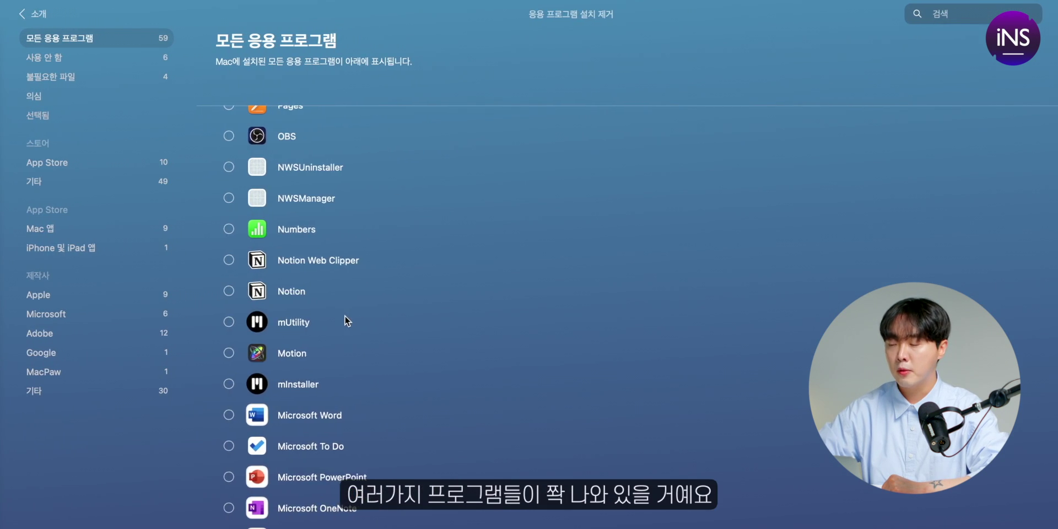
pyautogui.scroll(5, 345, 316)
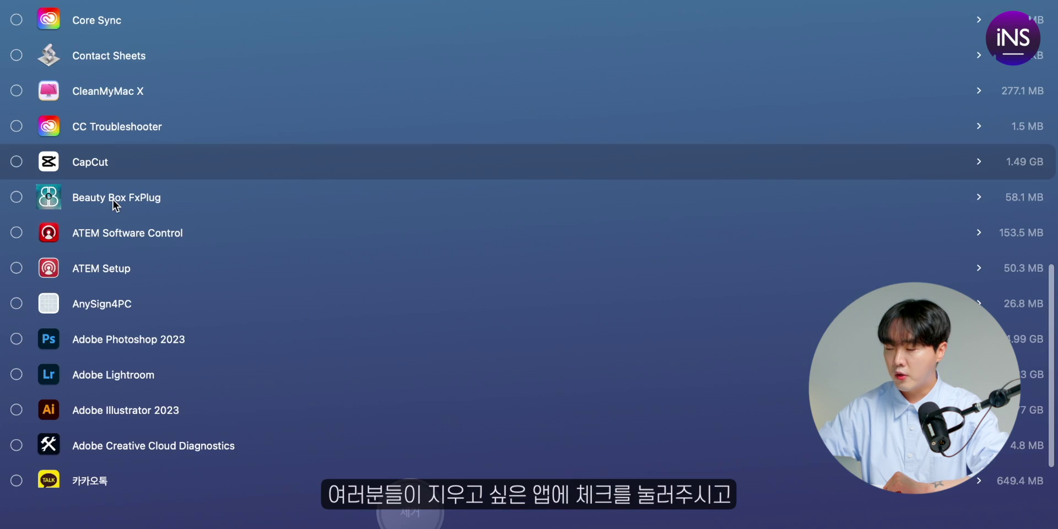
pyautogui.click(16, 197)
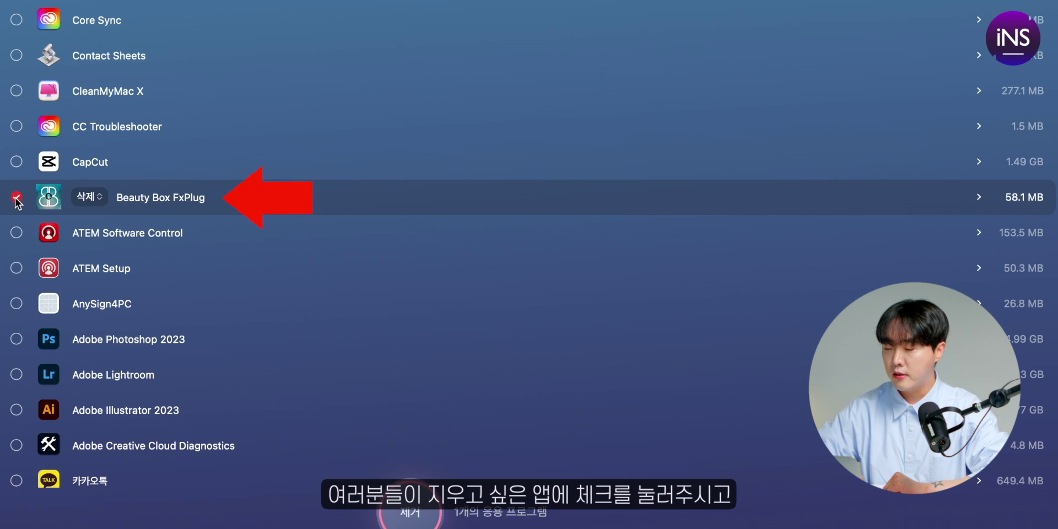
pyautogui.click(411, 511)
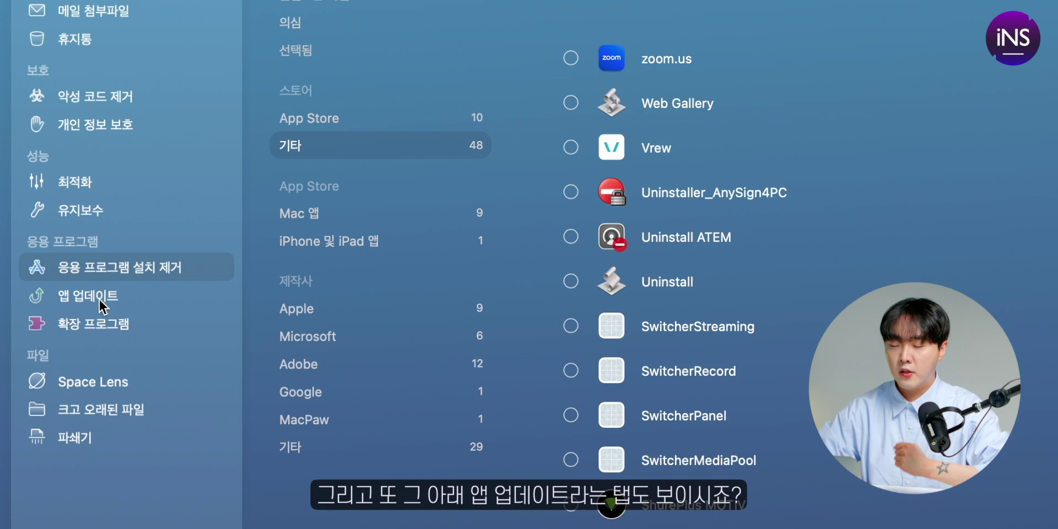
# Step: Review the available app updates, including Final Cut Pro and KakaoTalk, and update the ten selected applications
pyautogui.click(101, 296)
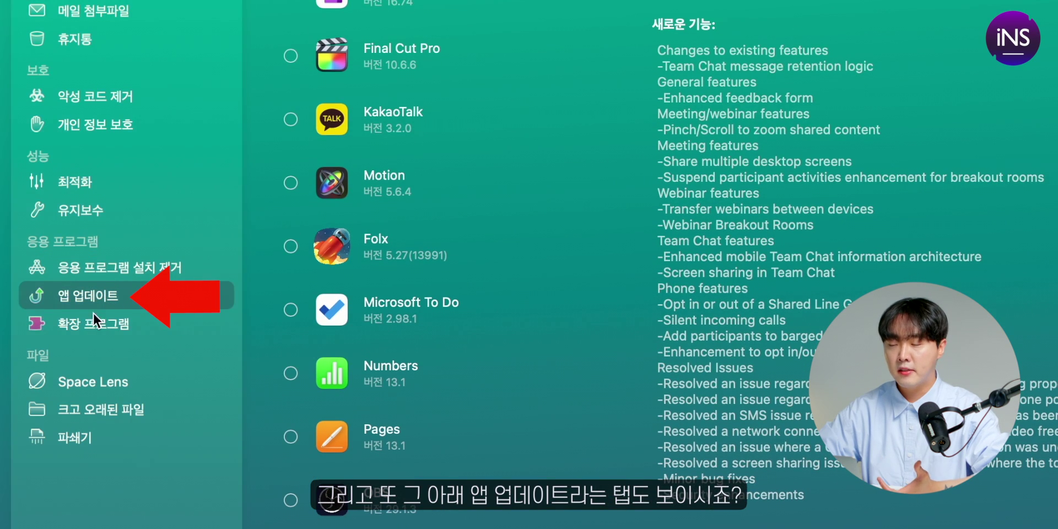
pyautogui.click(263, 80)
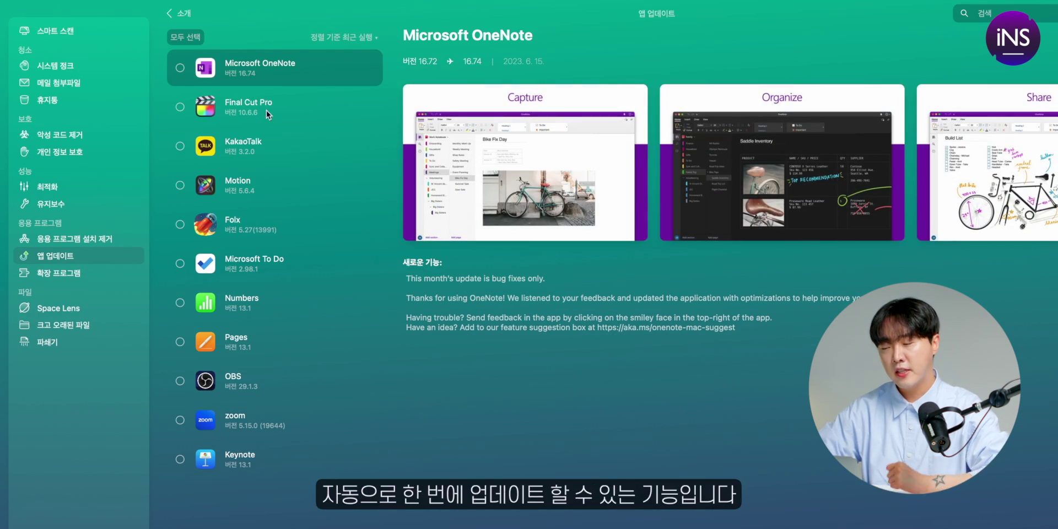
pyautogui.click(269, 107)
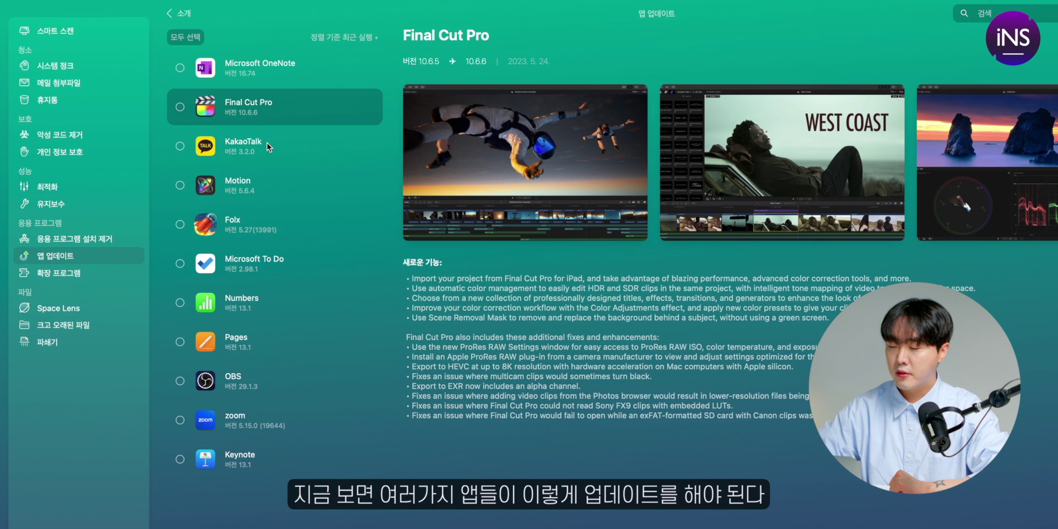
pyautogui.click(267, 143)
pyautogui.click(269, 193)
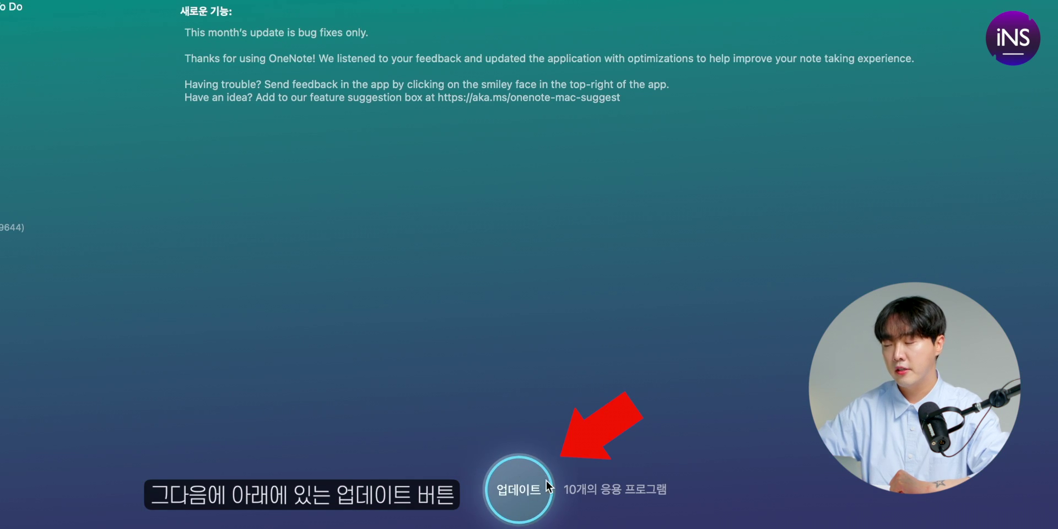
pyautogui.click(530, 494)
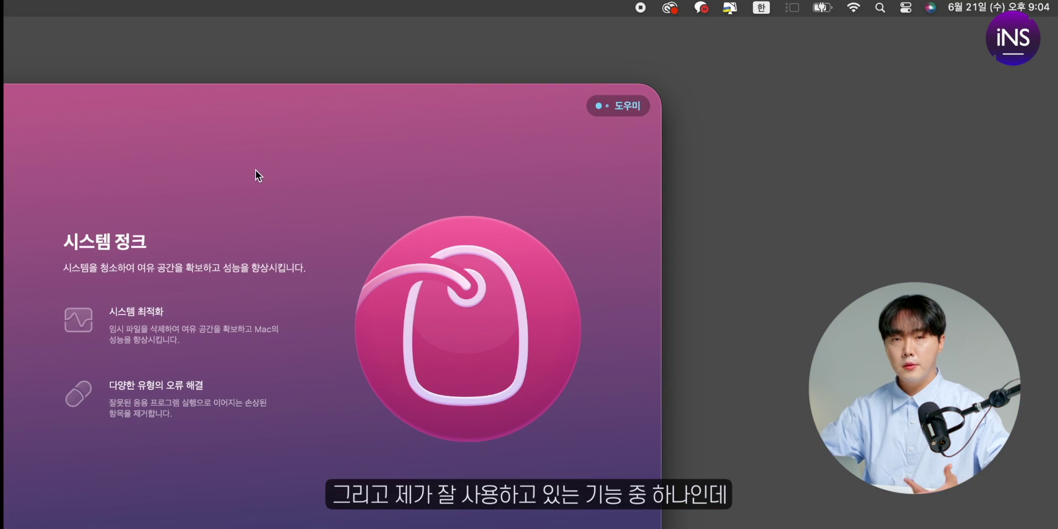
# Step: Examine the Macintosh HD storage, memory, and CPU details in CleanMyMac's system status overview
pyautogui.moveTo(389, 99); pyautogui.dragTo(370, 64)
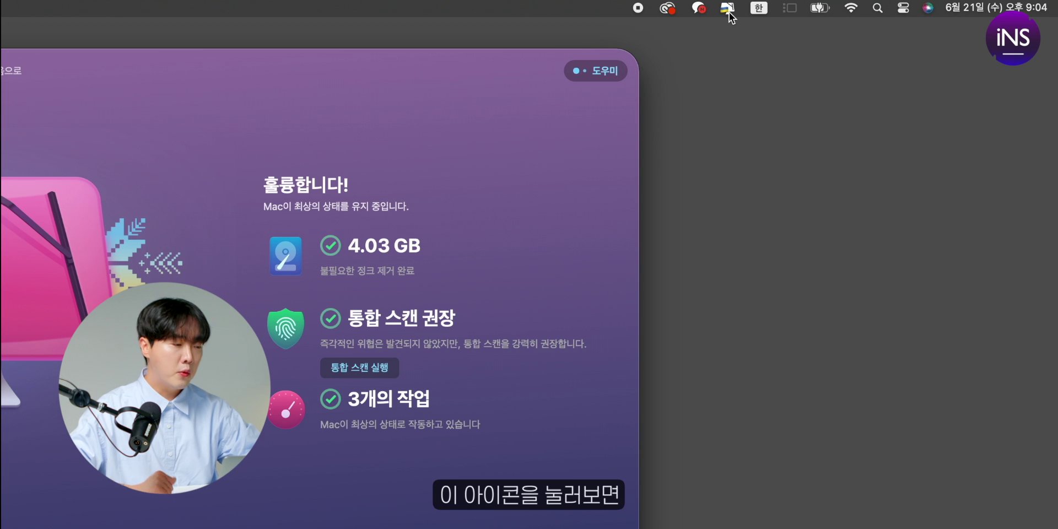
pyautogui.click(589, 14)
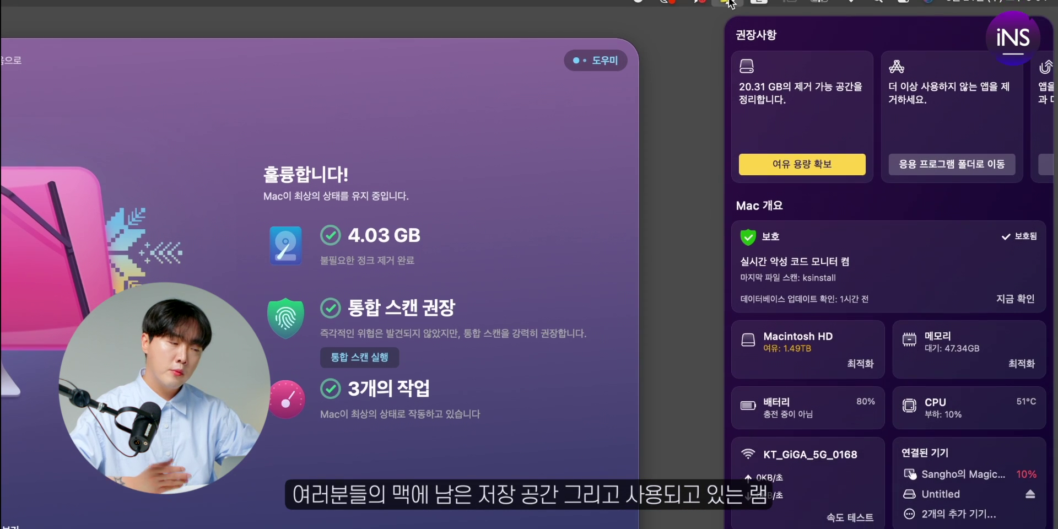
pyautogui.click(807, 331)
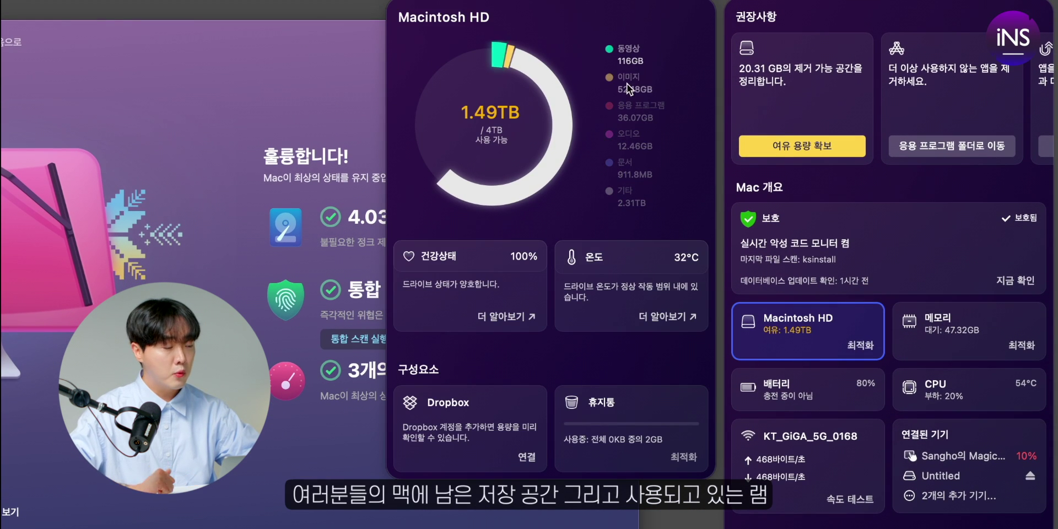
pyautogui.click(969, 331)
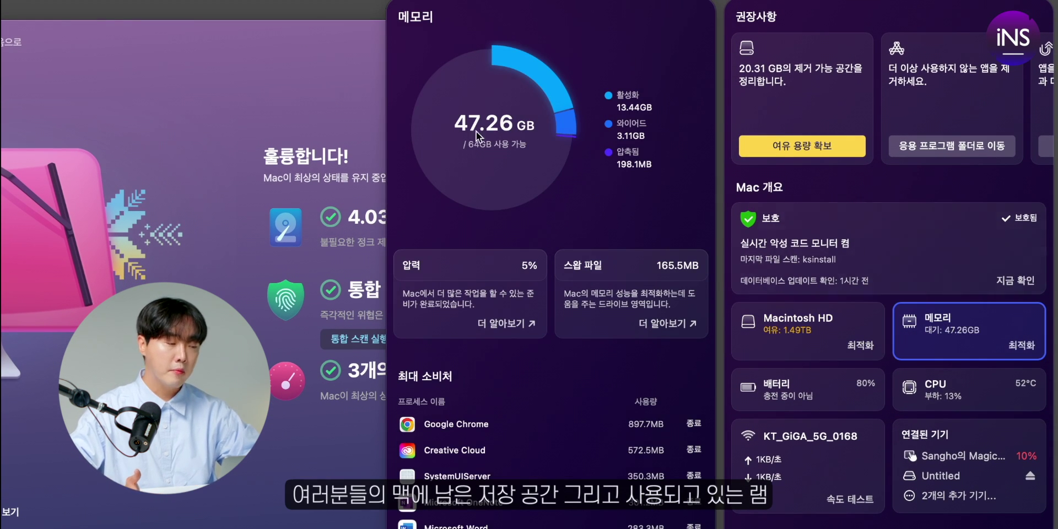
pyautogui.press('Down')
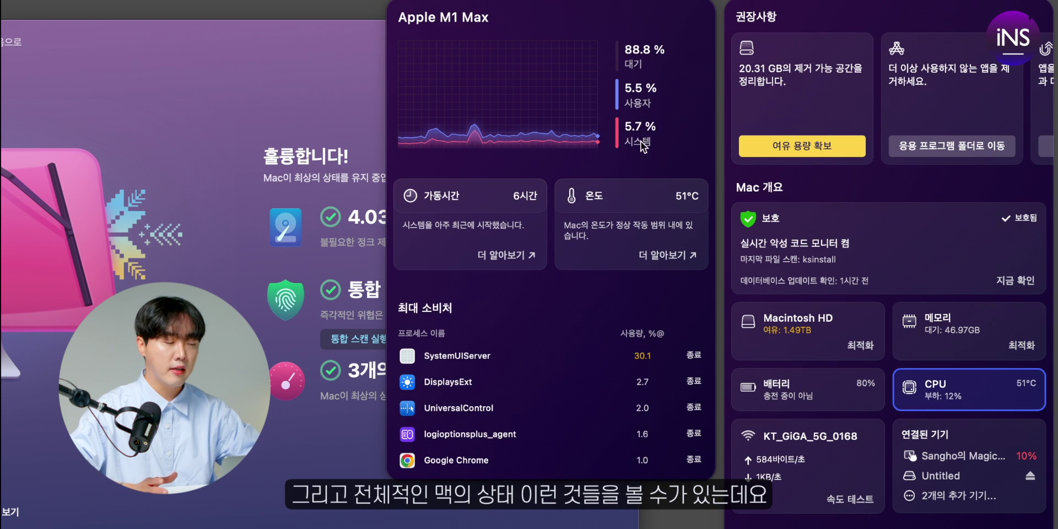
pyautogui.press('Escape')
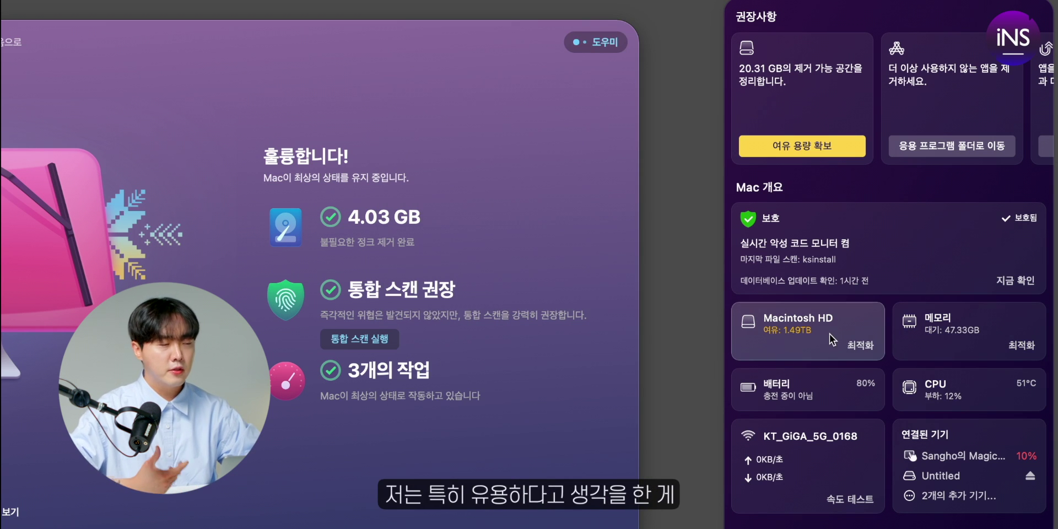
pyautogui.click(829, 337)
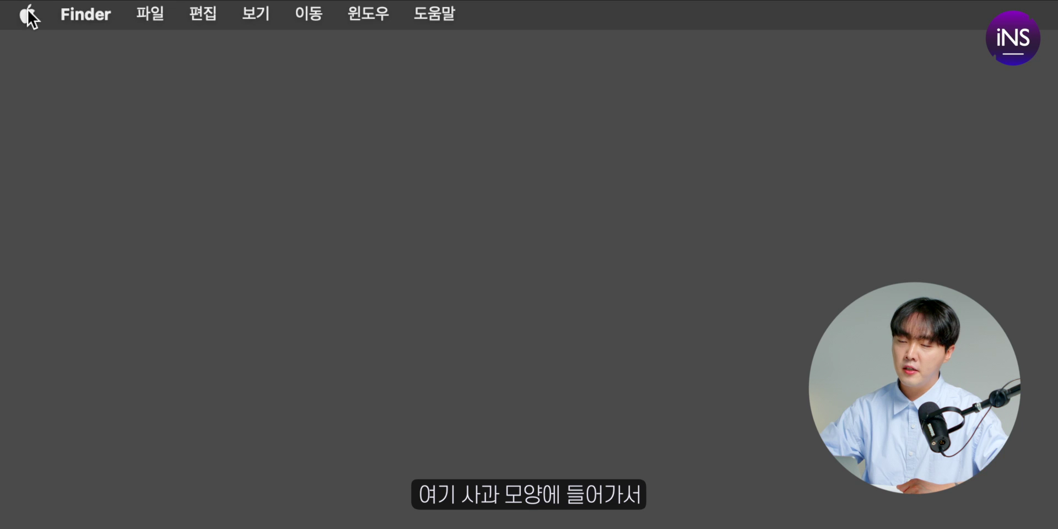
# Step: Switch to the macOS information about this Mac and look up the Macintosh HD storage in its detailed view
pyautogui.click(29, 12)
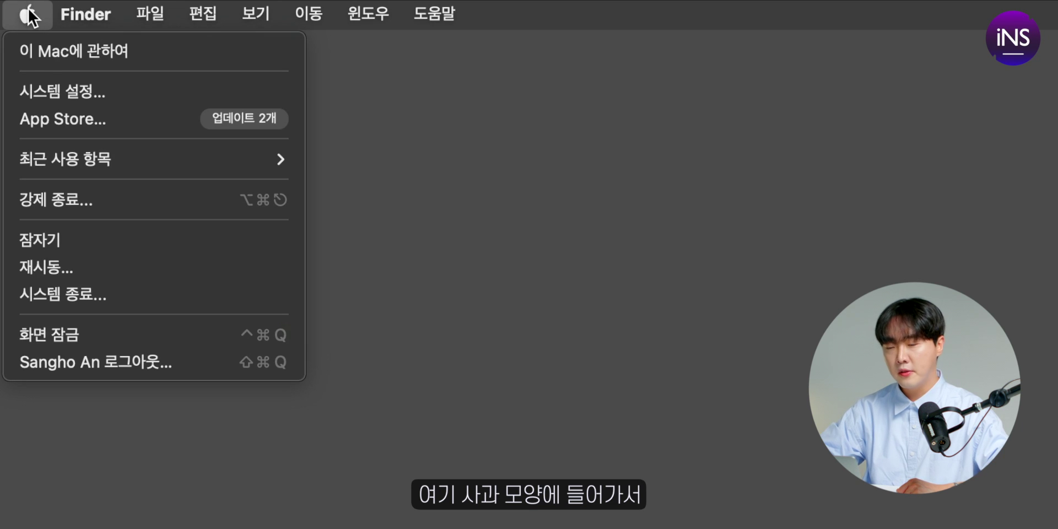
pyautogui.click(49, 54)
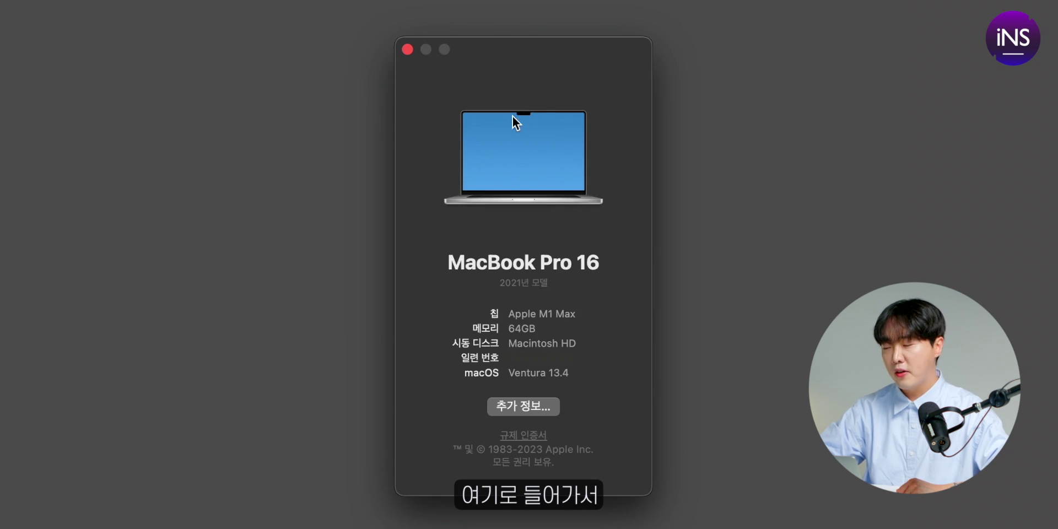
pyautogui.click(528, 406)
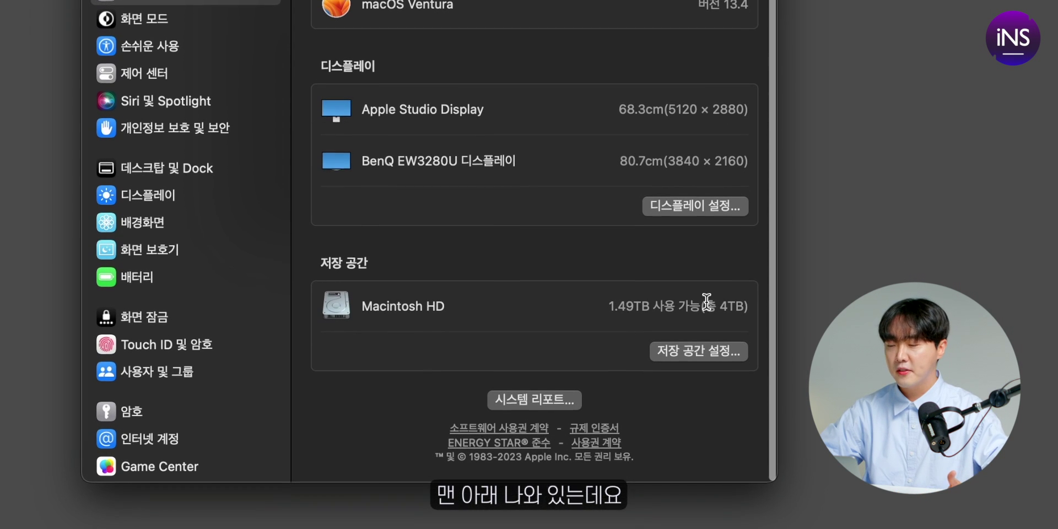